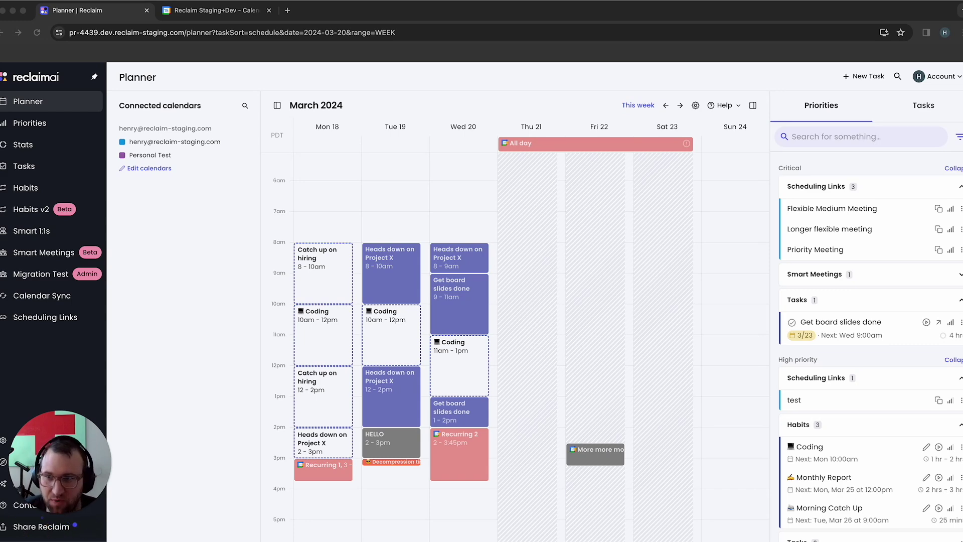
- Show the Priorities page with links, habits and tasks in Critical, High, Medium and Low columns
click(75, 131)
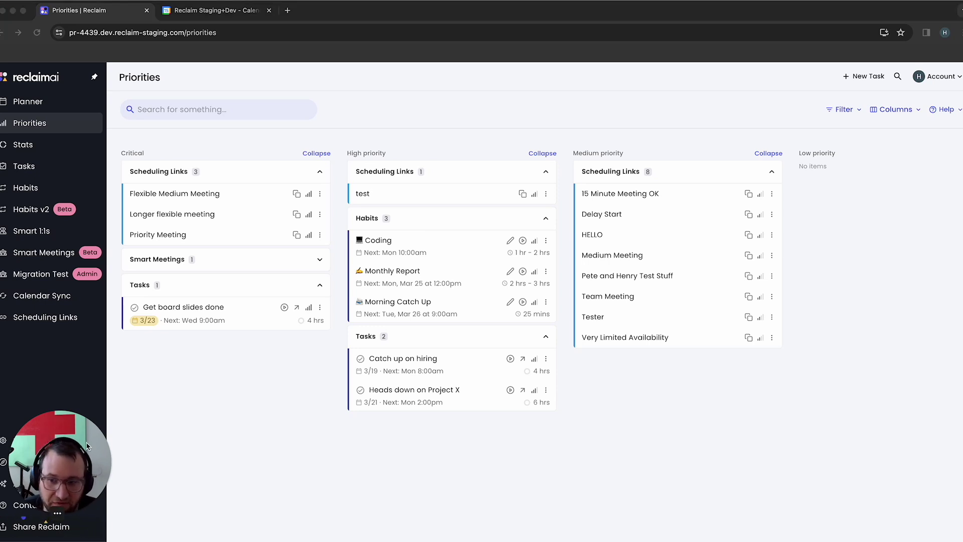
- Try each event scheduling option, end on due date & time remaining, then view the Tasks list
click(30, 441)
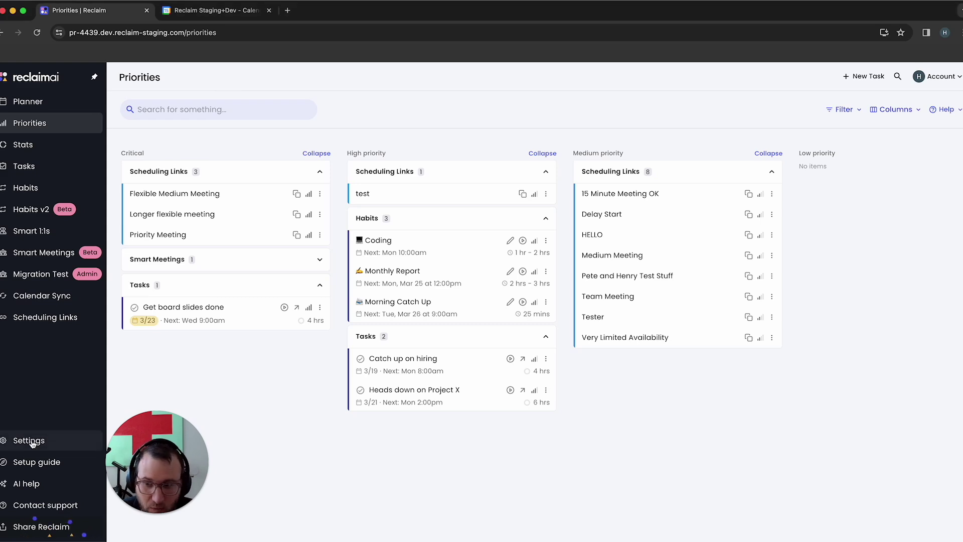
click(393, 168)
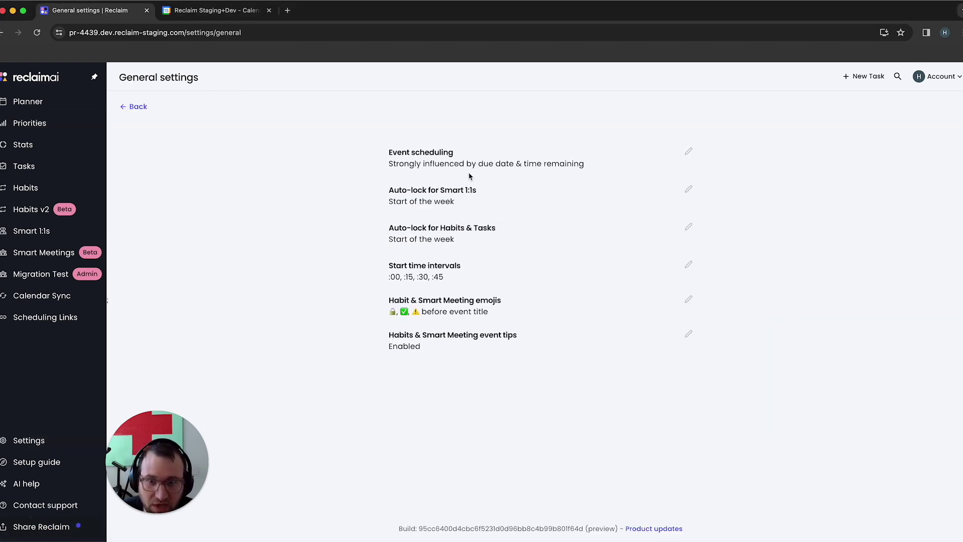
click(458, 165)
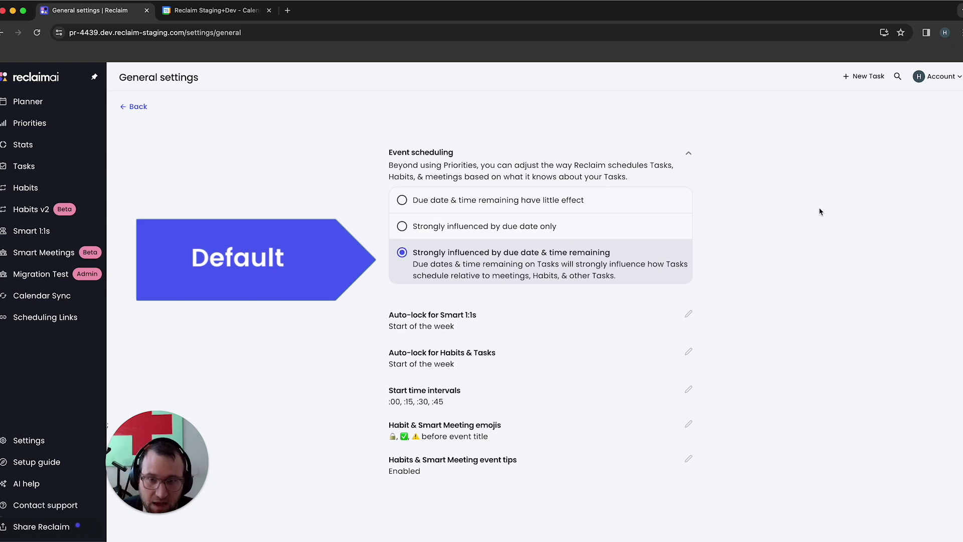
click(597, 203)
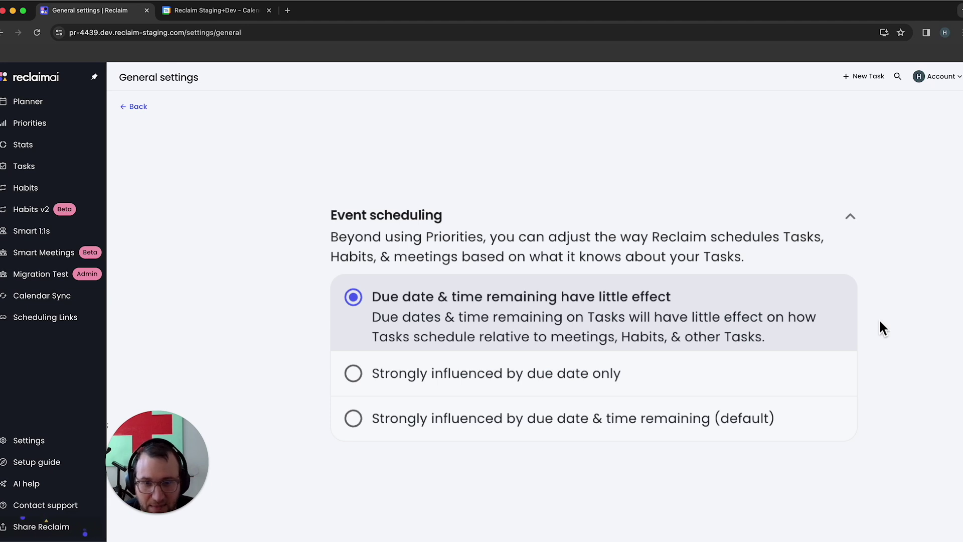
click(819, 370)
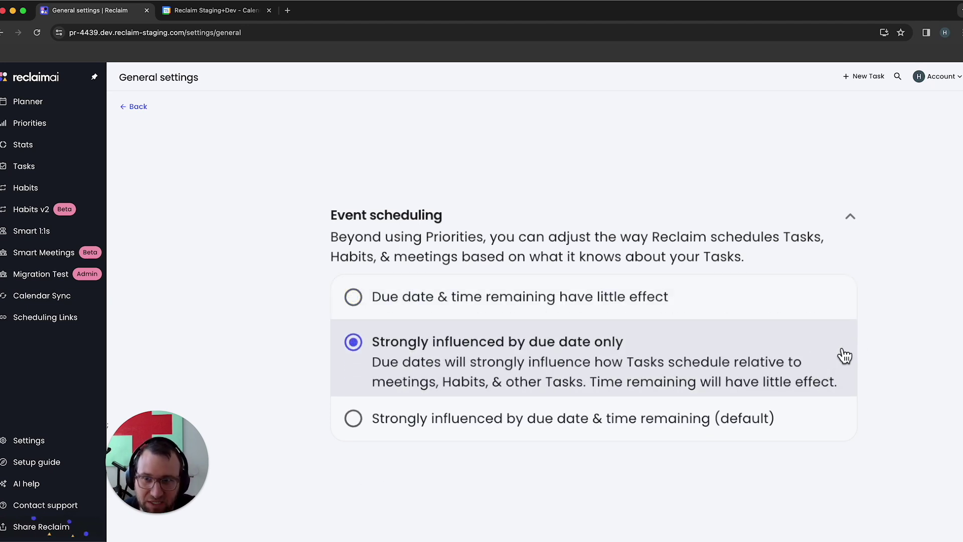
click(837, 424)
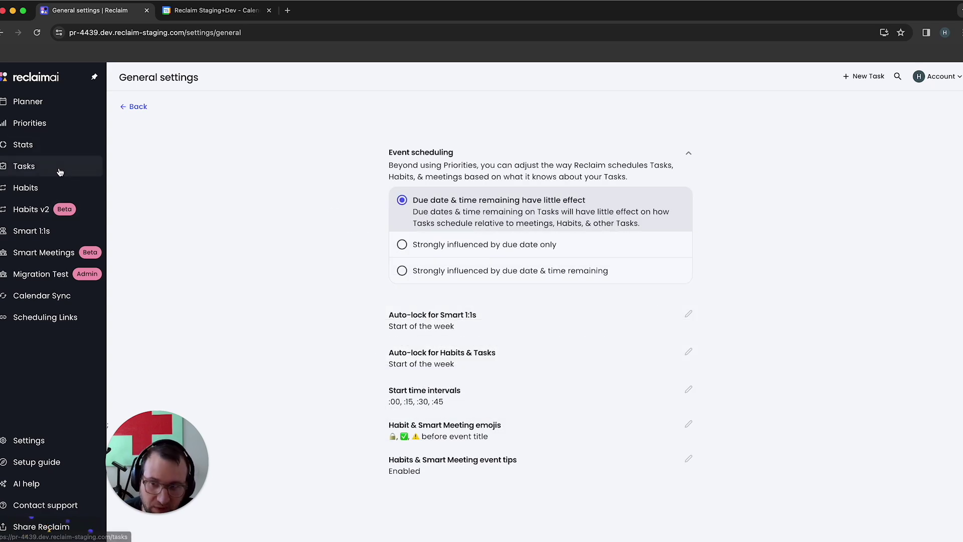
click(60, 172)
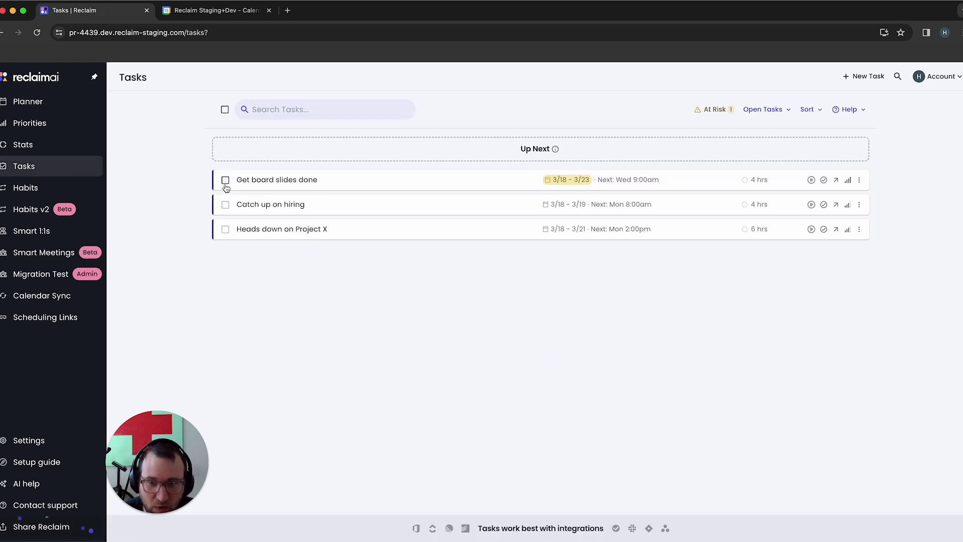
mouse_move(568, 182)
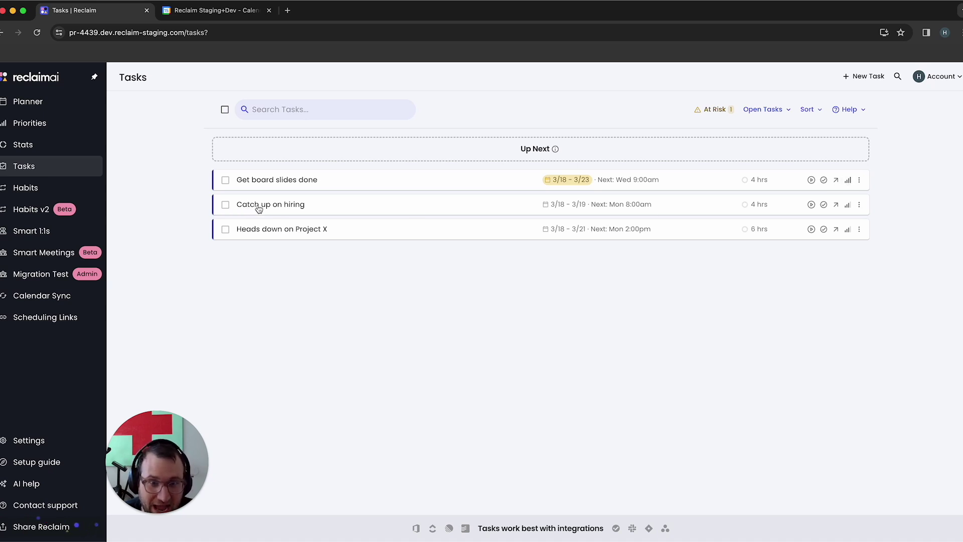
mouse_move(567, 207)
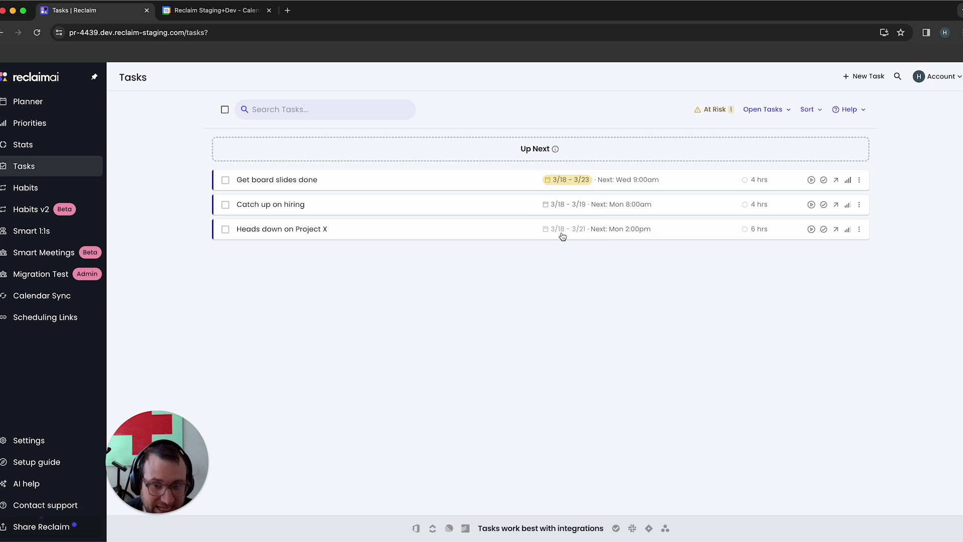
mouse_move(563, 235)
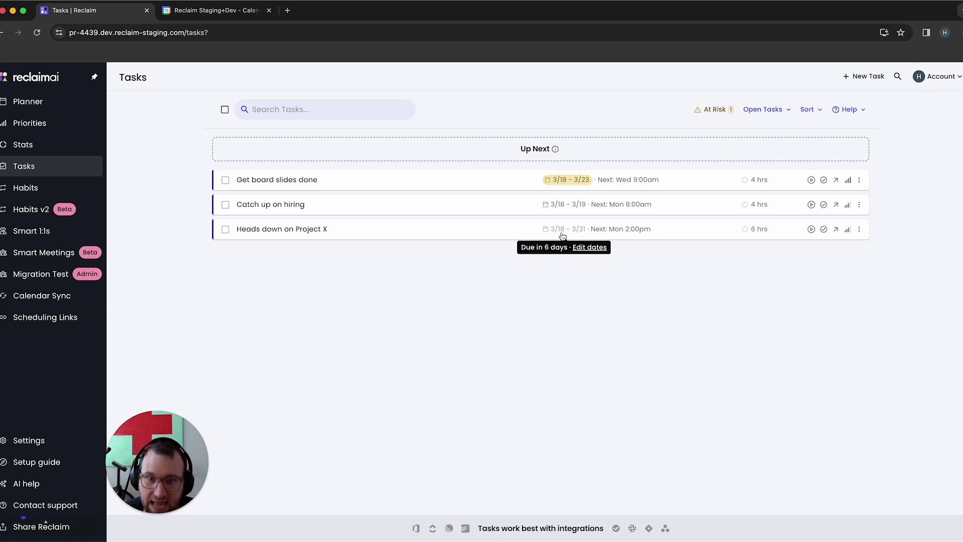
- Show the Planner's March 18–24 week with the Tasks section of the side panel in view
click(20, 101)
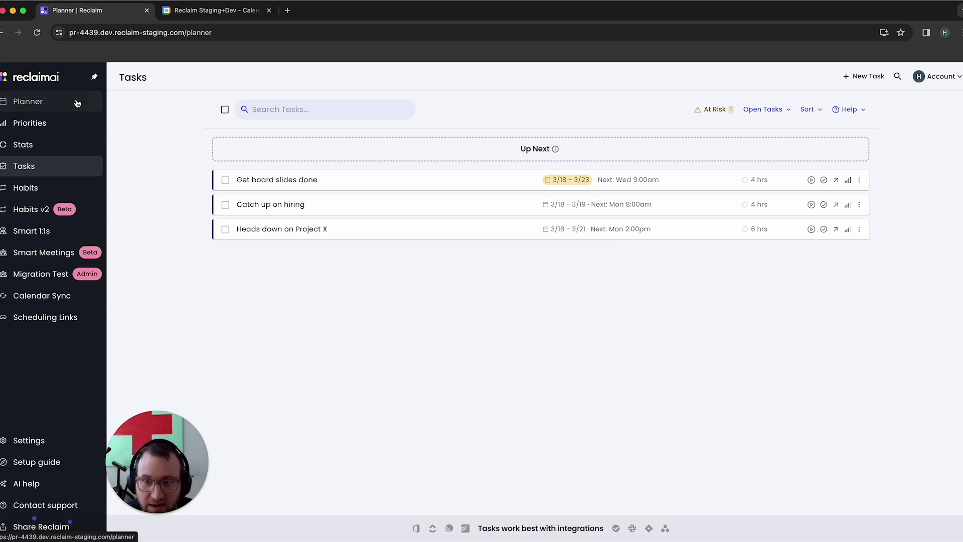
click(680, 105)
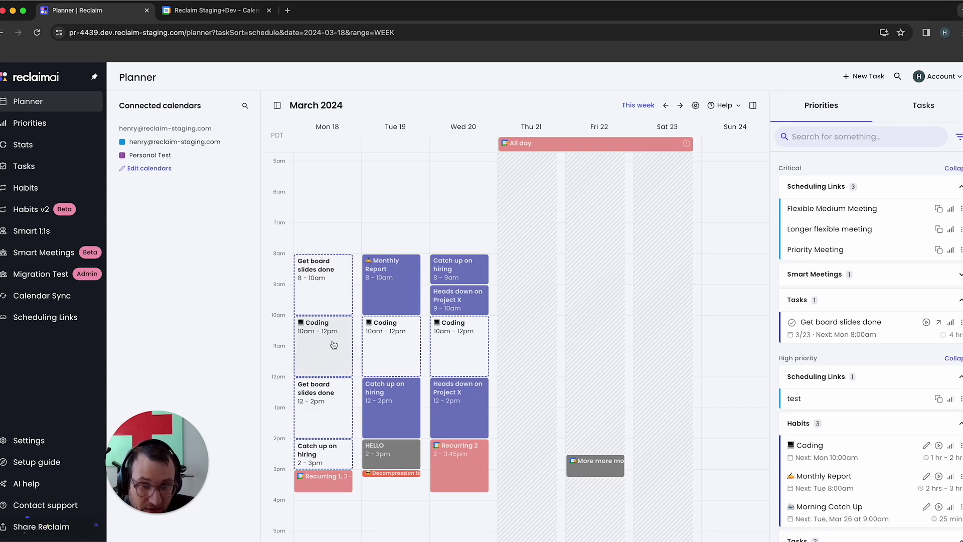
scroll(334, 344, up, 1)
scroll(335, 342, down, 3)
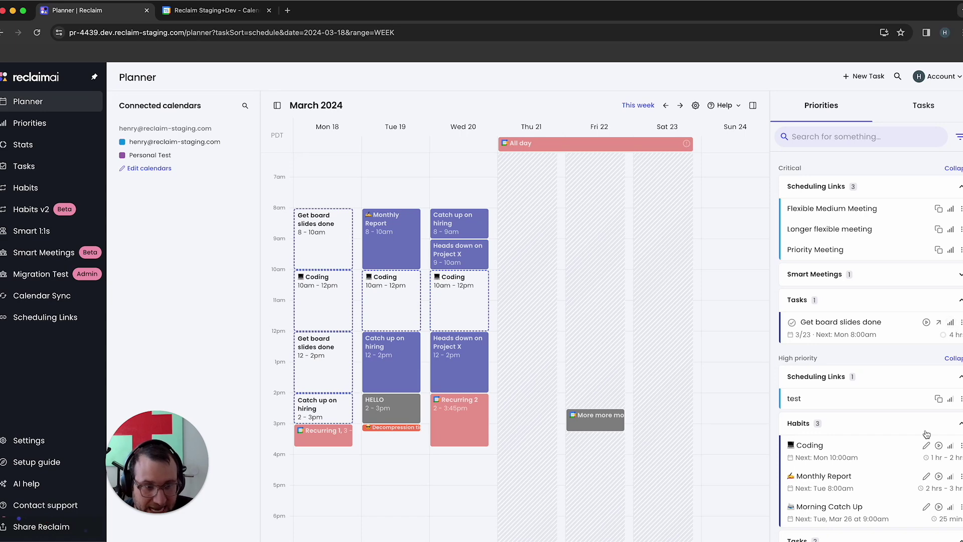
scroll(926, 434, down, 4)
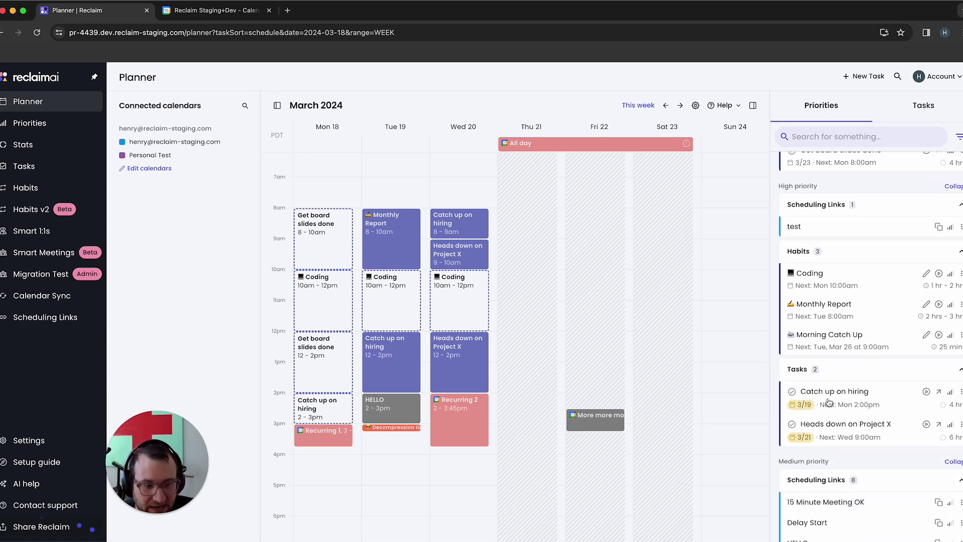
mouse_move(795, 404)
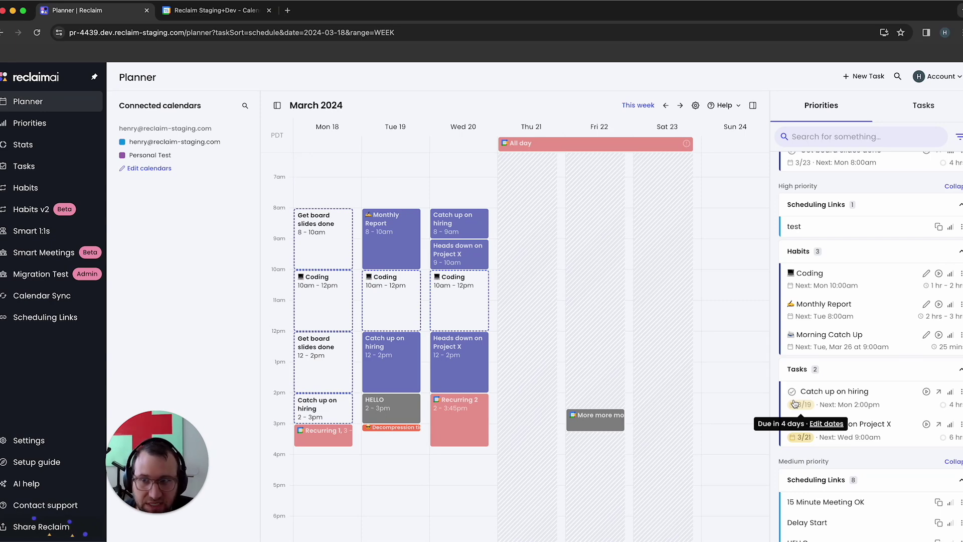
- Select 'Strongly influenced by due date & time remaining' in event scheduling and review the Planner
click(62, 444)
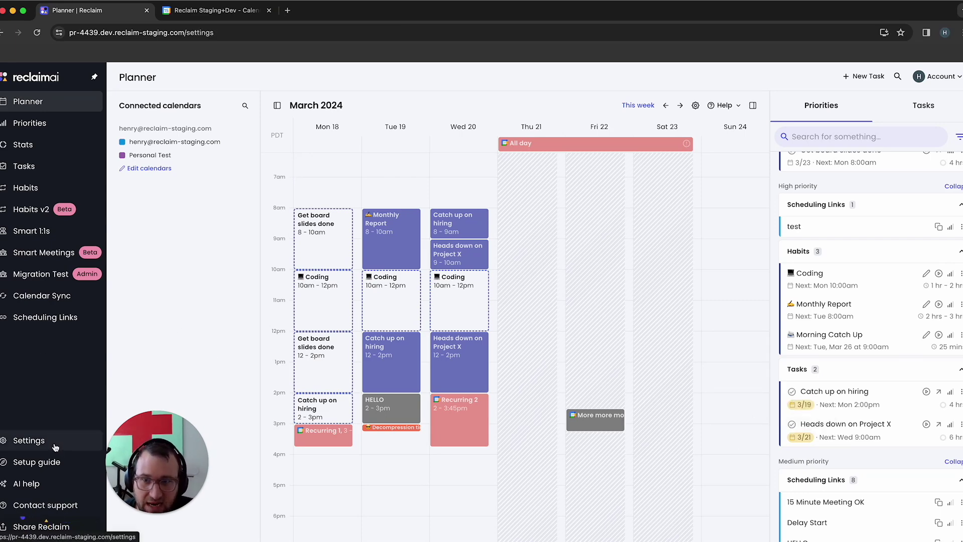
click(308, 169)
click(444, 152)
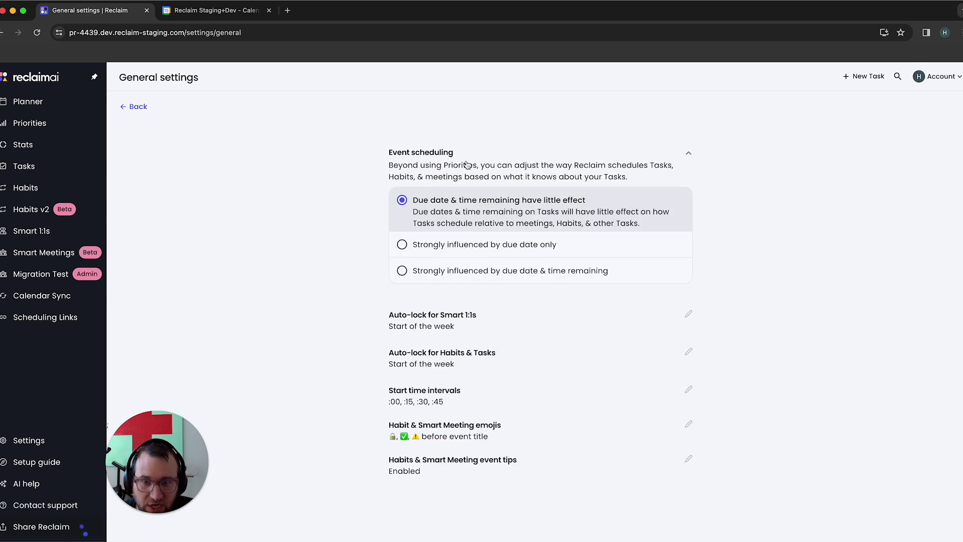
click(504, 272)
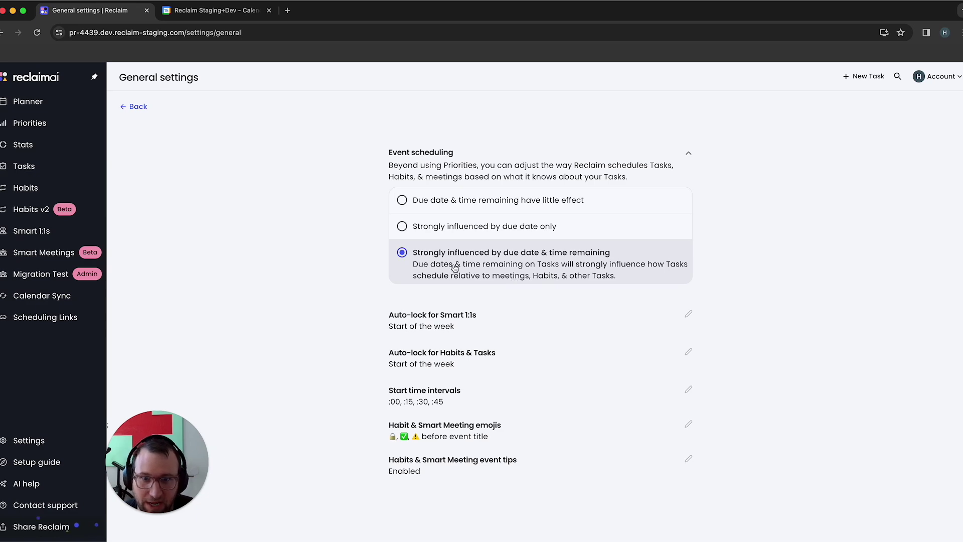
click(59, 102)
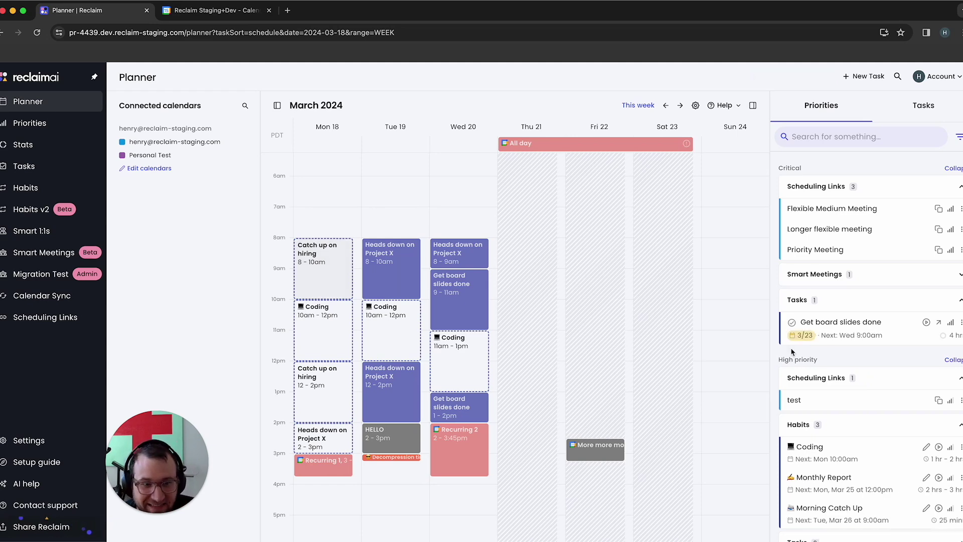
scroll(941, 344, down, 6)
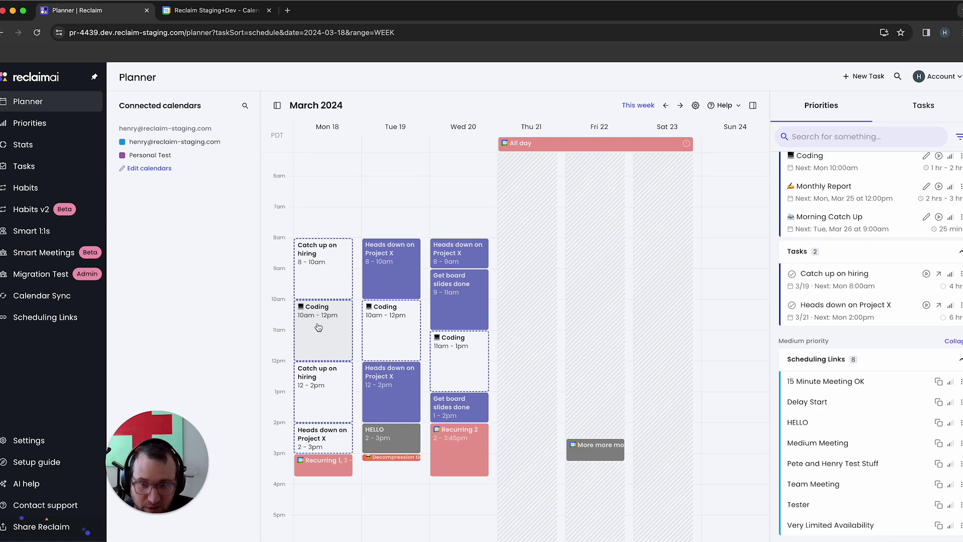
scroll(838, 343, up, 2)
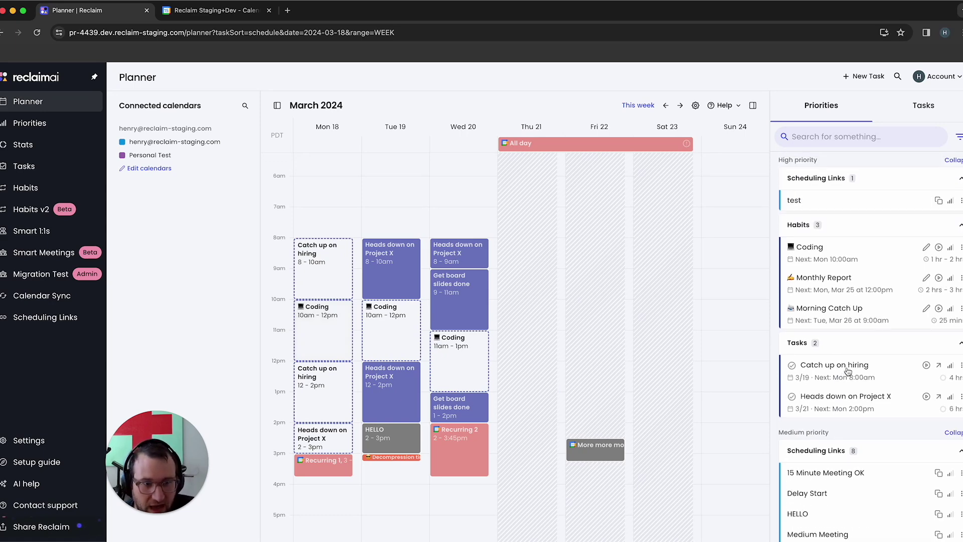
scroll(846, 370, up, 3)
scroll(847, 371, up, 1)
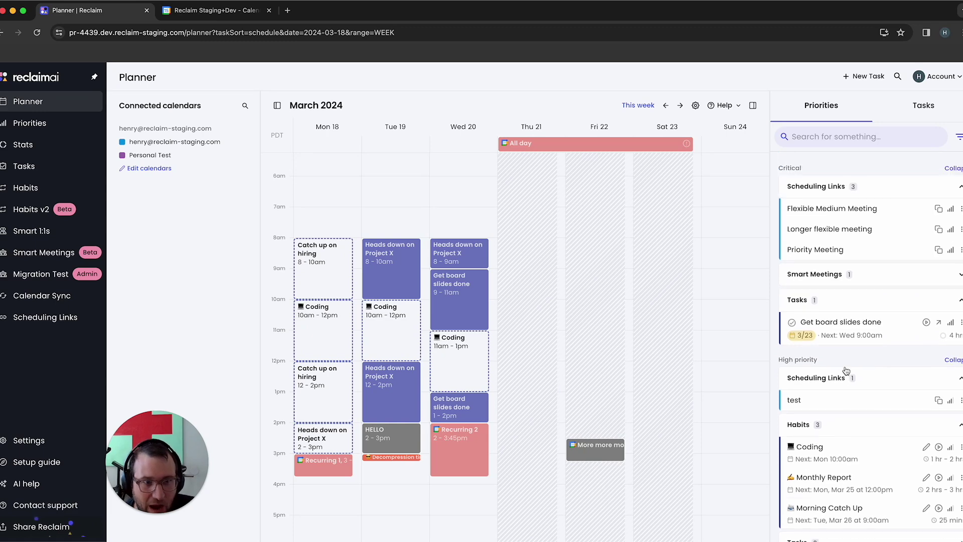
click(926, 103)
- Drag Catch up on hiring into Up Next and view the March 11–17 week
drag(857, 208, 860, 192)
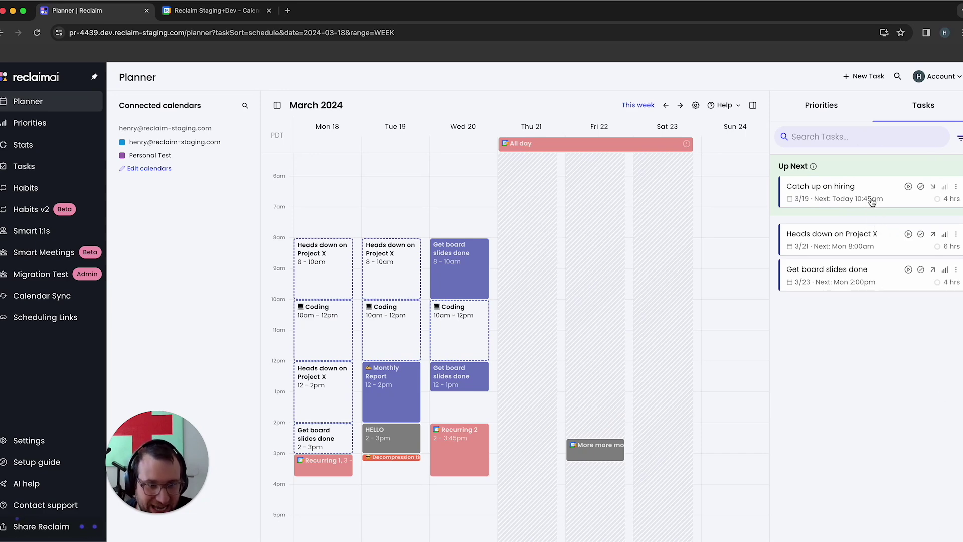
mouse_move(807, 203)
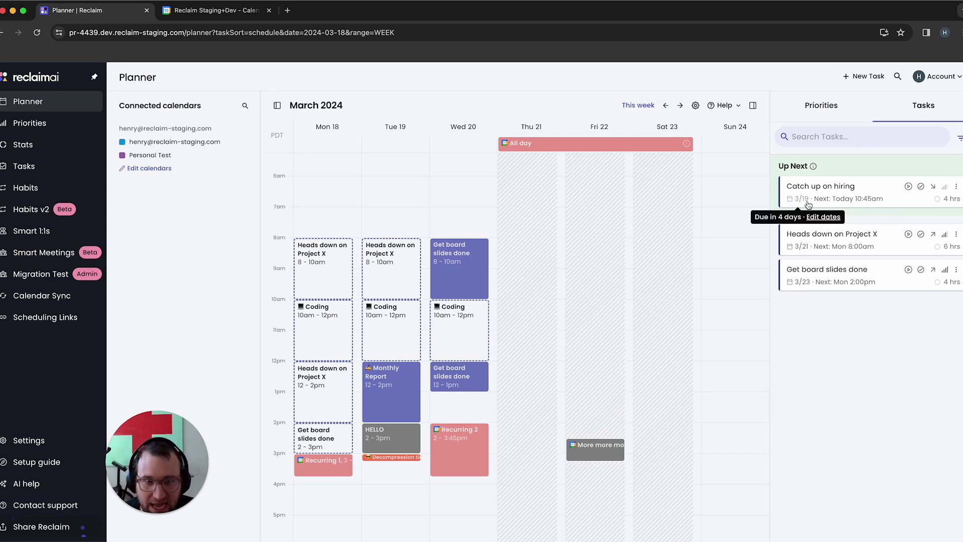
click(666, 106)
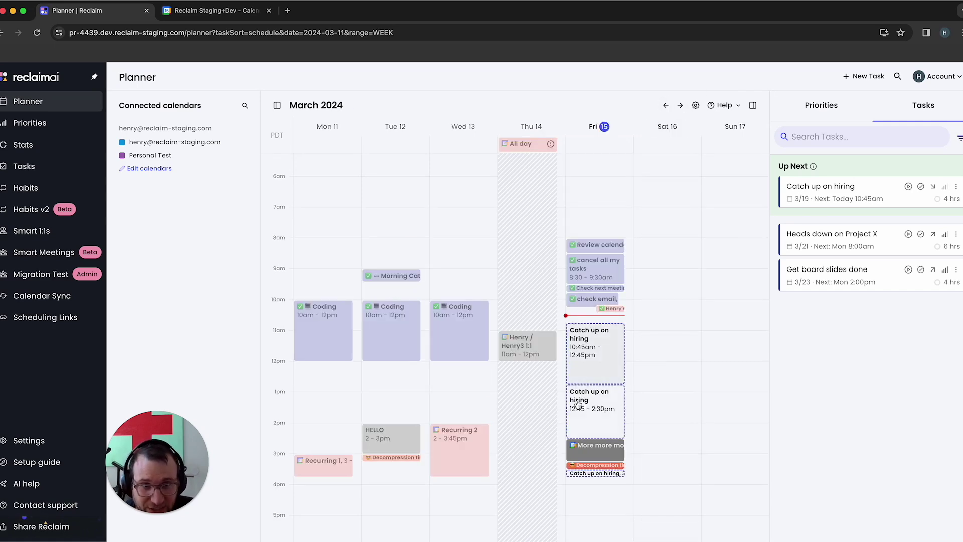
- Remove Catch up on hiring from Up Next and return to the March 18–24 week
mouse_move(801, 201)
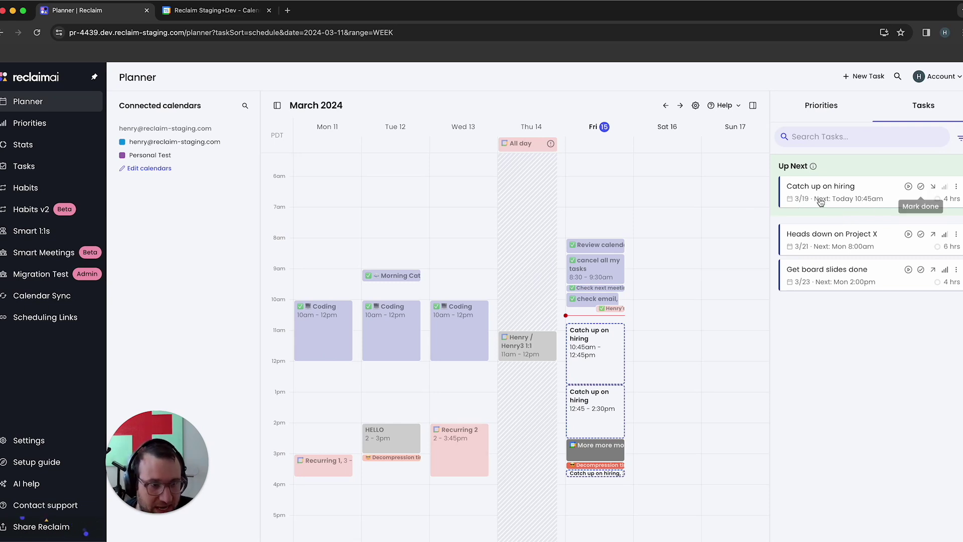
click(933, 187)
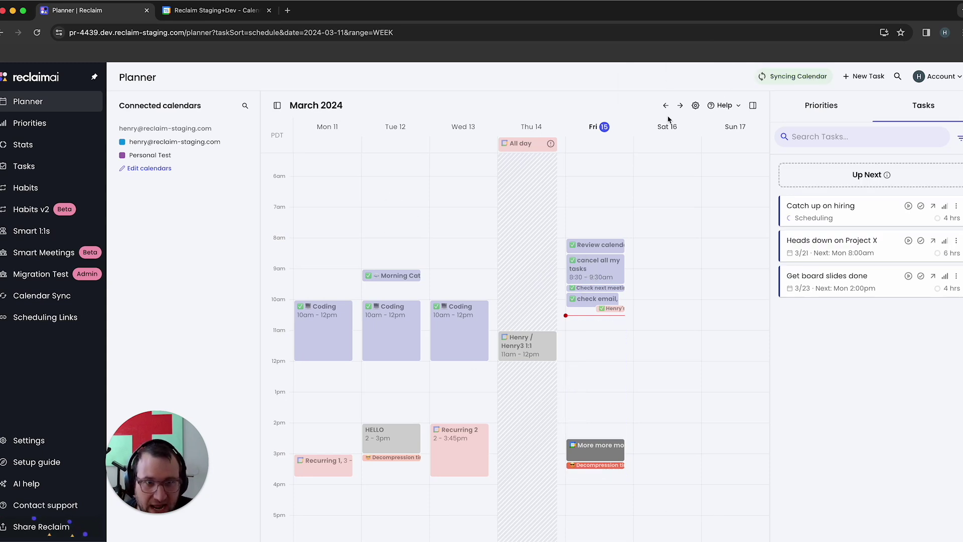
click(680, 107)
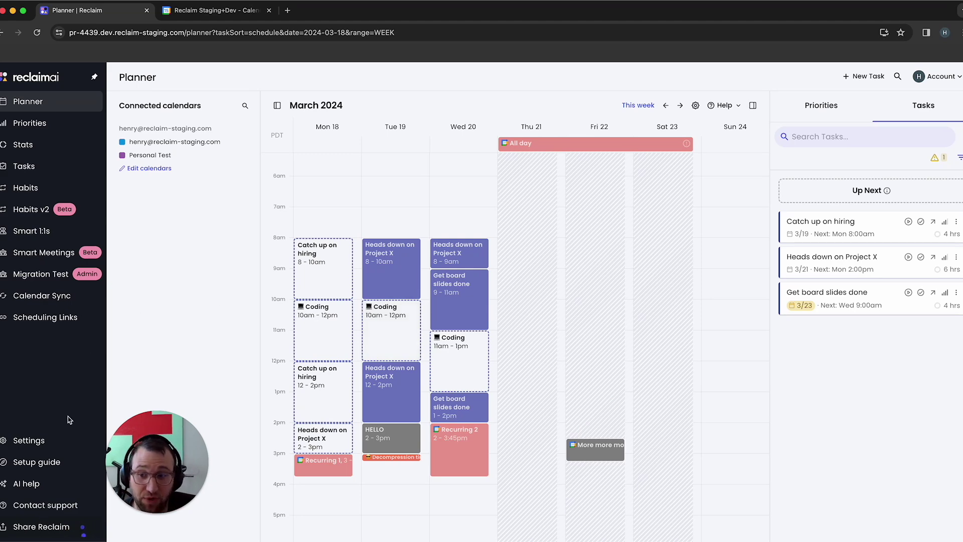
- Expand the Event scheduling options in General settings to confirm the due date & time remaining choice
click(25, 440)
click(383, 221)
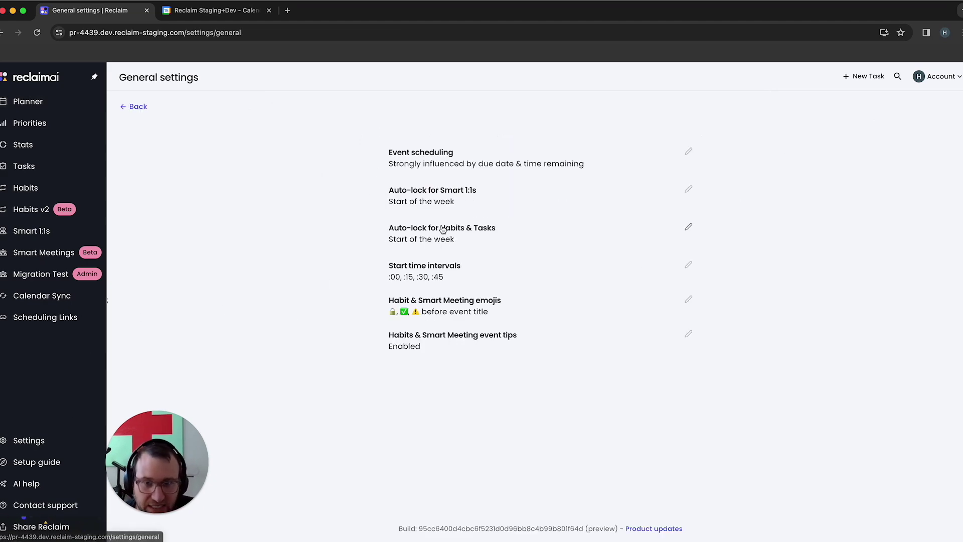
click(441, 160)
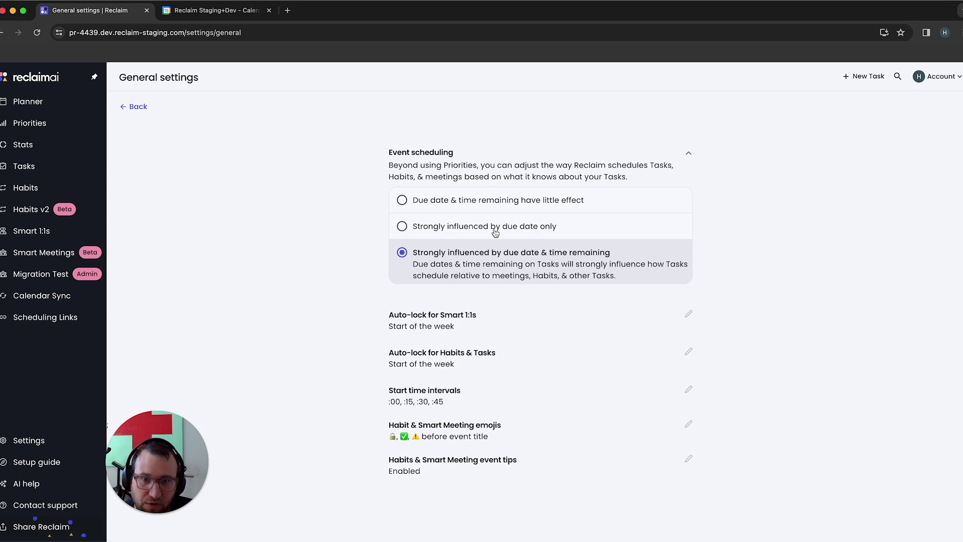